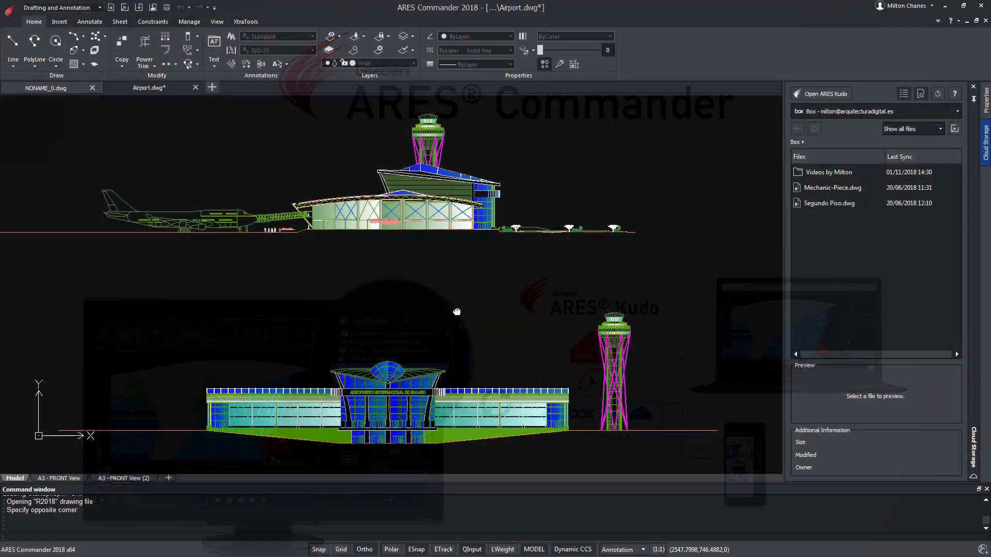
Pan and zoom over the airport elevation to inspect the terminal's right wing and tower top
middle_click_drag(453, 309, 458, 203)
scroll(465, 227, "up", 1)
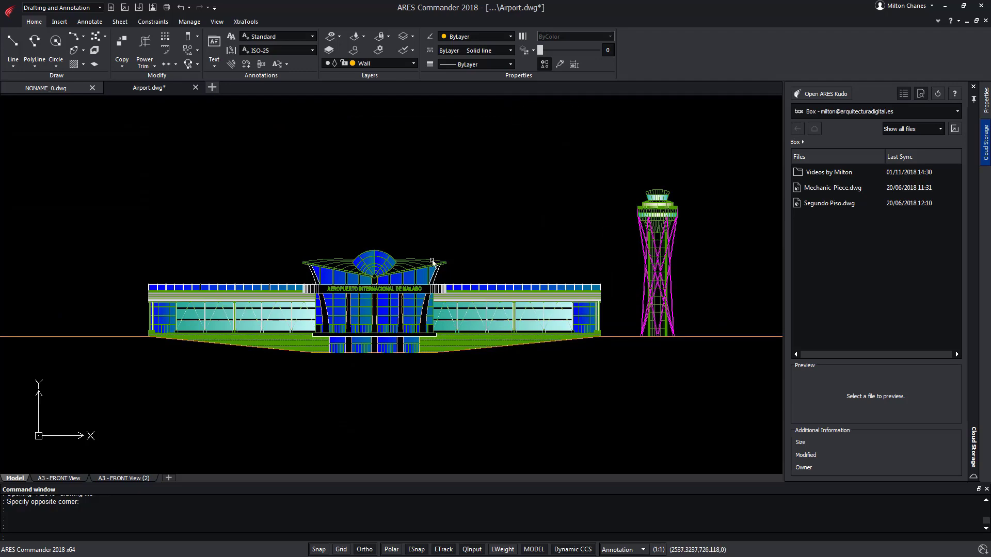
scroll(325, 348, "up", 3)
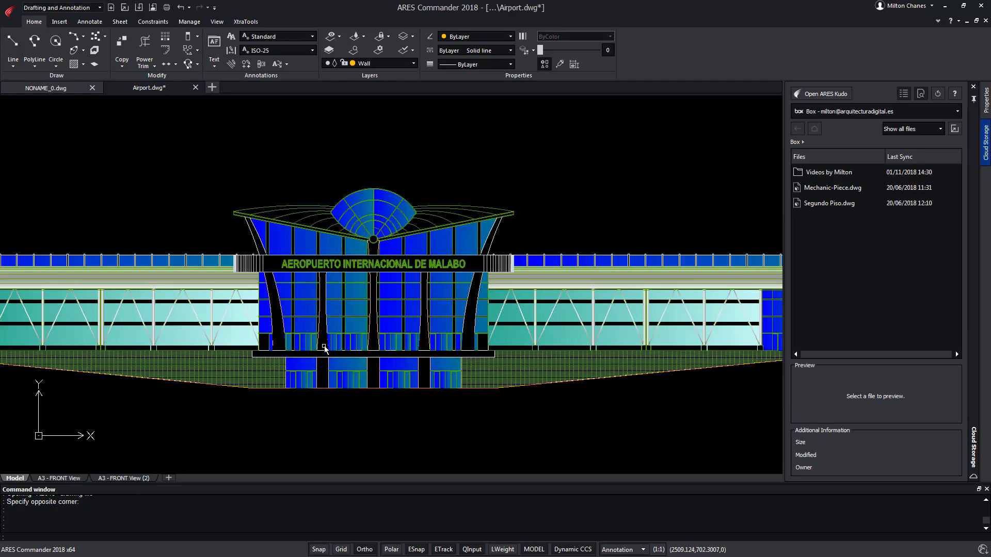
scroll(325, 349, "up", 1)
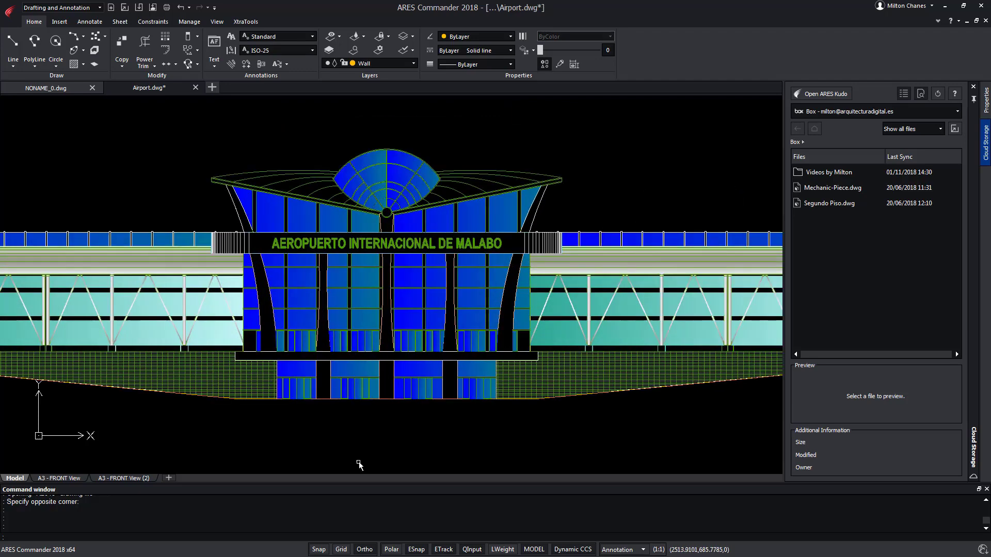
middle_click_drag(577, 427, 155, 432)
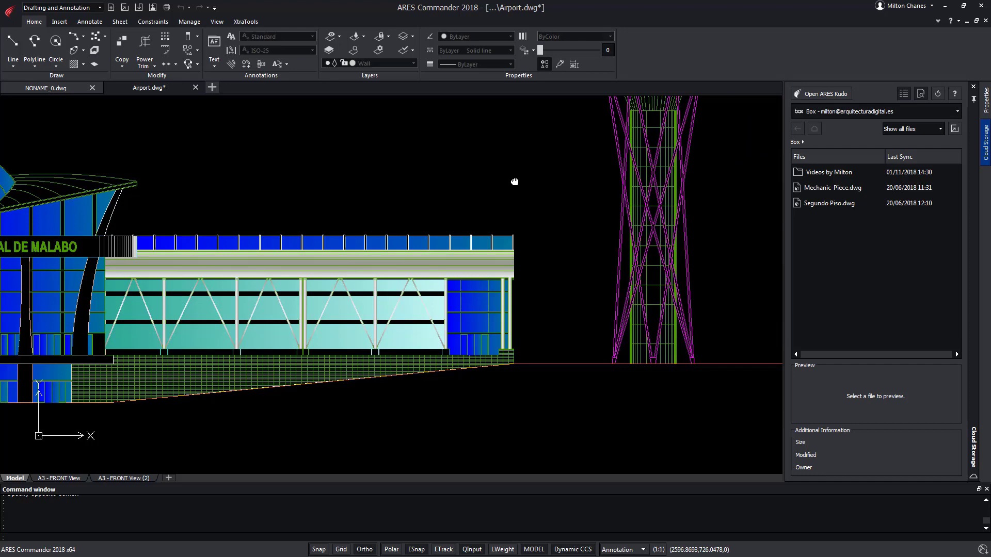
mouse_move(511, 194)
middle_mouse_down()
mouse_move(500, 296)
mouse_move(505, 315)
mouse_move(518, 319)
mouse_move(632, 284)
mouse_move(799, 198)
mouse_move(905, 171)
middle_mouse_up()
Bring the whole terminal back into view, close the account menu, and show the A3 - FRONT layout
scroll(277, 296, "down", 2)
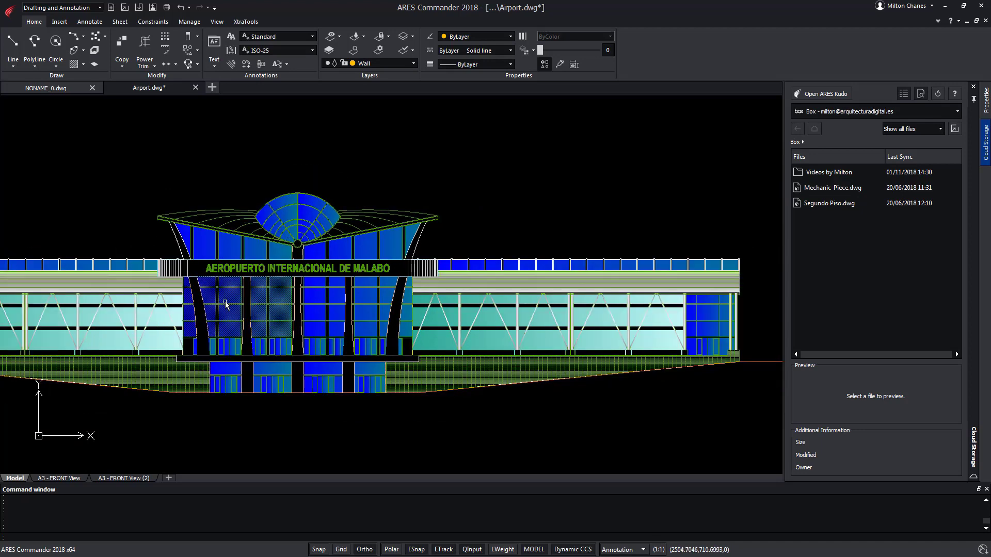
middle_click_drag(221, 303, 292, 310)
scroll(315, 312, "down", 1)
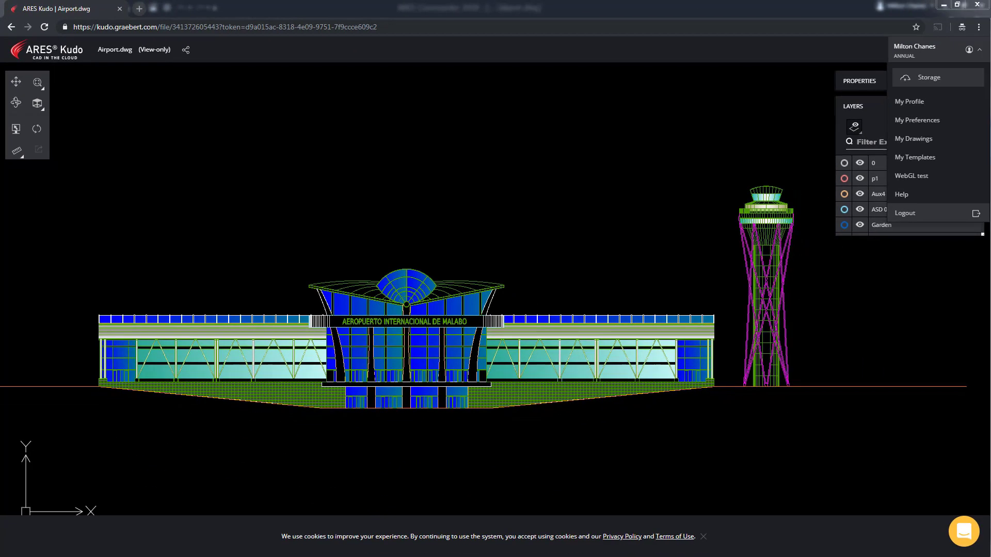
left_click(703, 536)
left_click(75, 547)
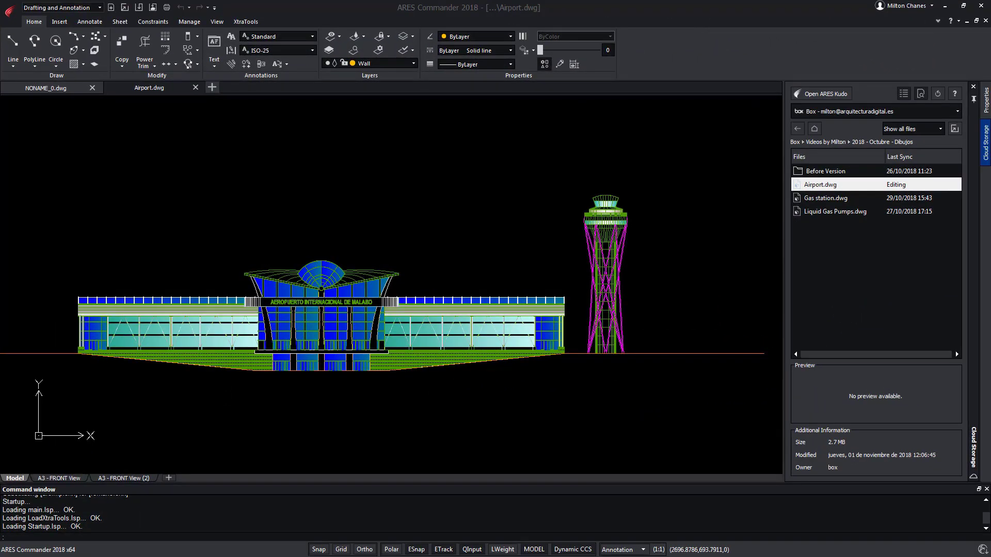
Draw a roof line from the left tip through the apex to the right tip
left_click(13, 42)
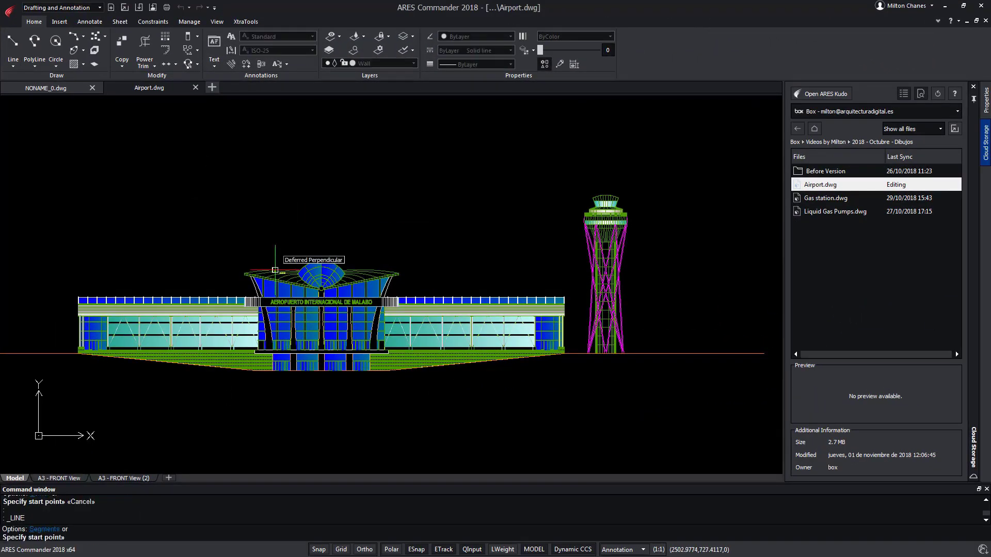
scroll(276, 276, "up", 3)
scroll(196, 287, "up", 2)
left_click(62, 307)
left_click(427, 199)
middle_click_drag(516, 258, 389, 259)
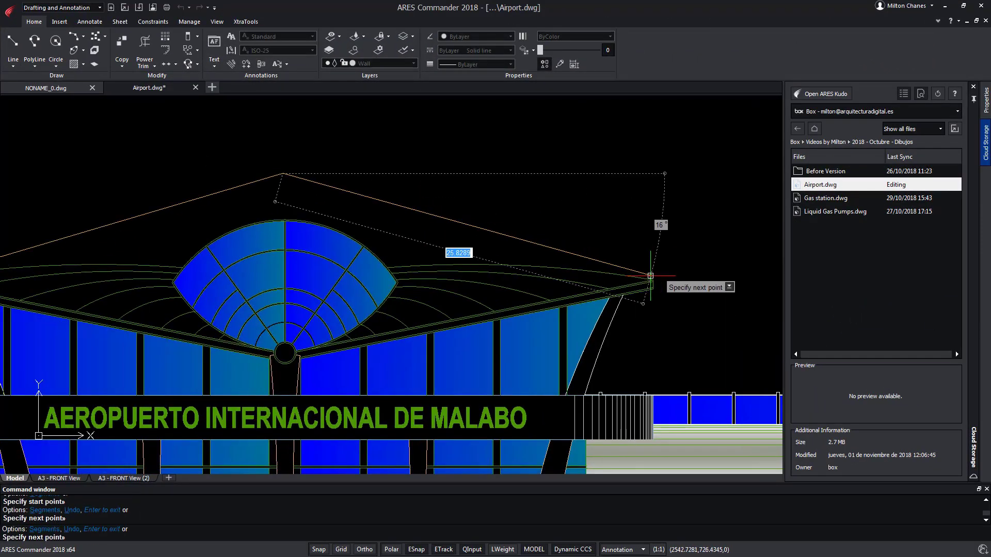
left_click(665, 285)
Finish the roof outline and save Airport.dwg back to Box
right_click(669, 284)
left_click(686, 289)
scroll(556, 435, "down", 3)
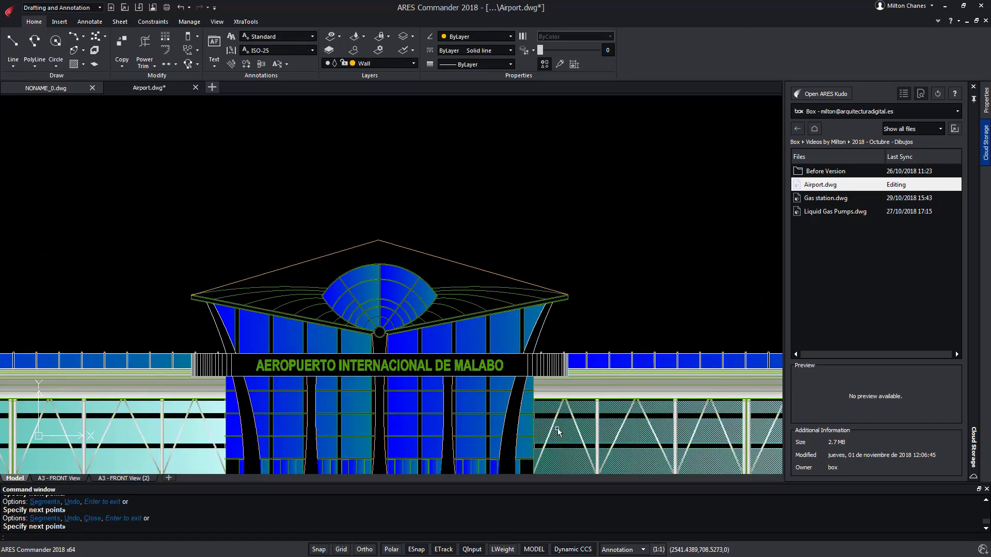
key("ctrl+s")
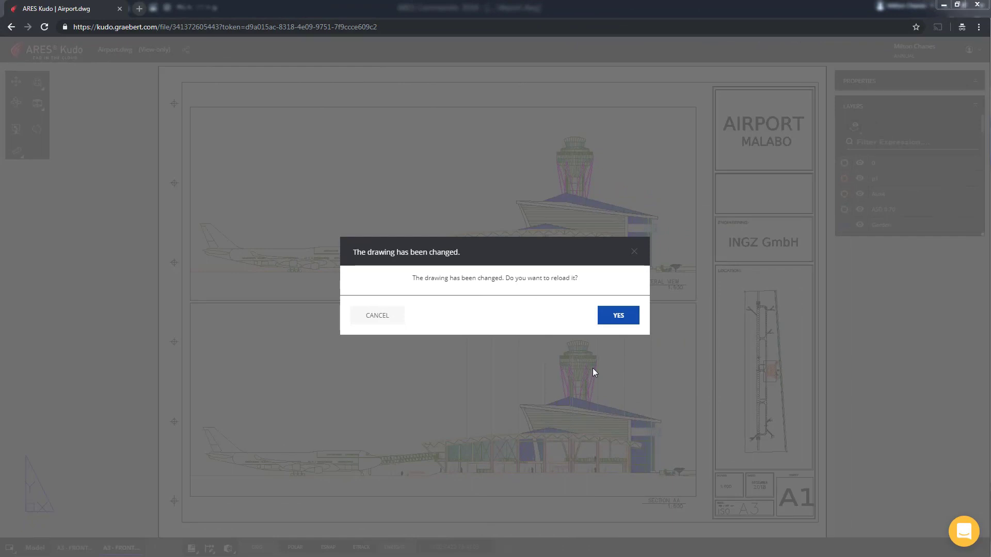
Confirm reloading the changed Airport drawing in the Kudo viewer
left_click(619, 316)
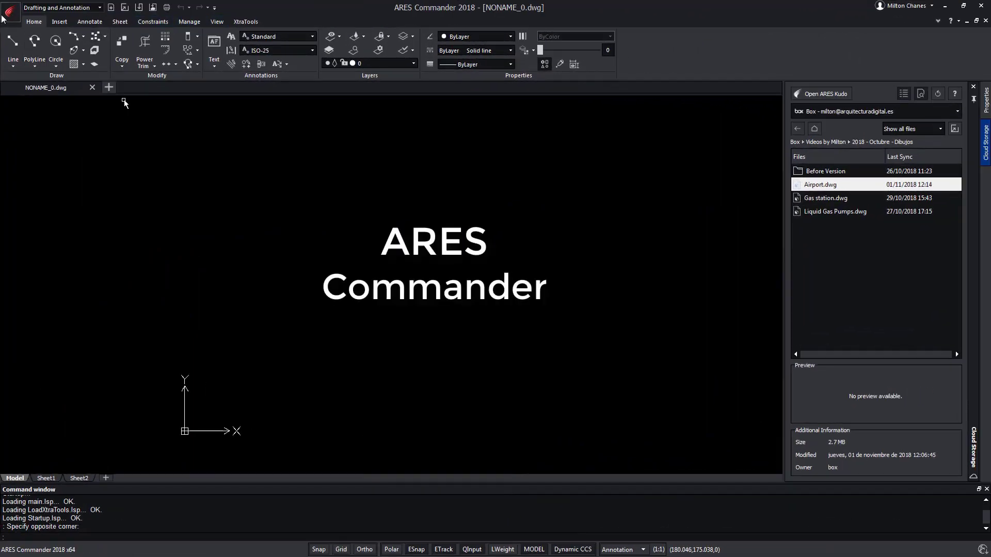
Open Liquid Gas Pumps.dwg from Recent Documents and start Save to Cloud
left_click(9, 12)
left_click(146, 56)
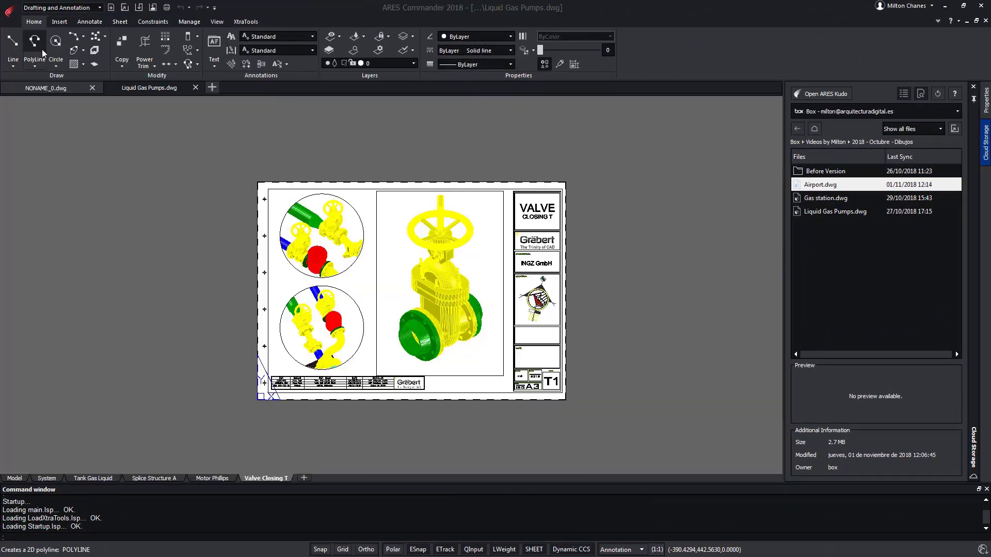
left_click(12, 16)
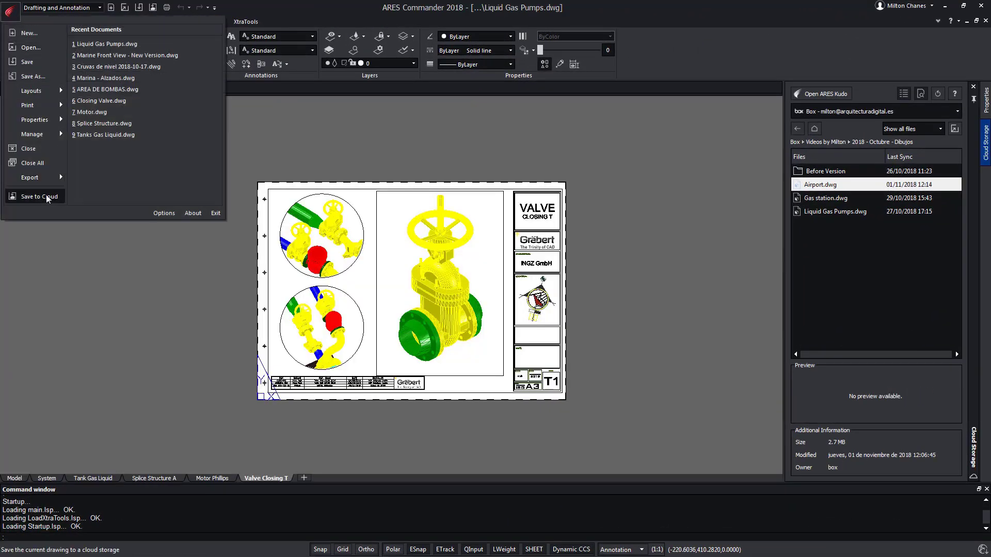
left_click(48, 196)
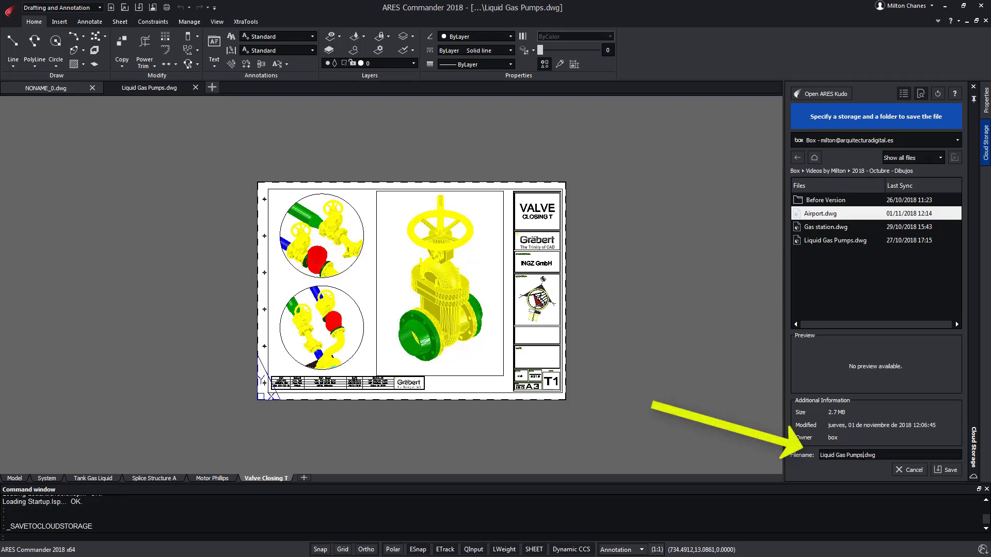
Name the drawing 'Gas Station 2', keep Box as the storage, and save it
type("Gas Station 2")
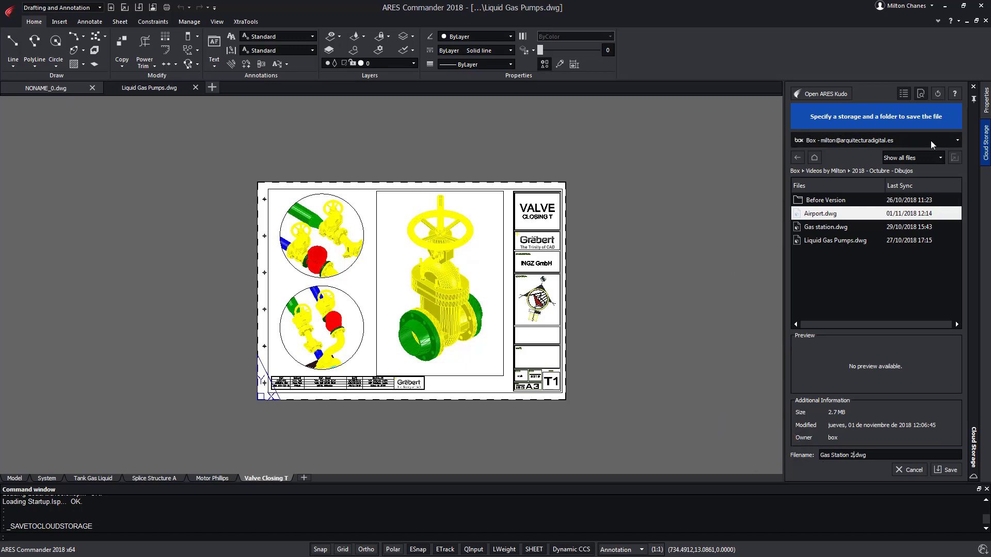
left_click(933, 143)
left_click(933, 143)
left_click(948, 471)
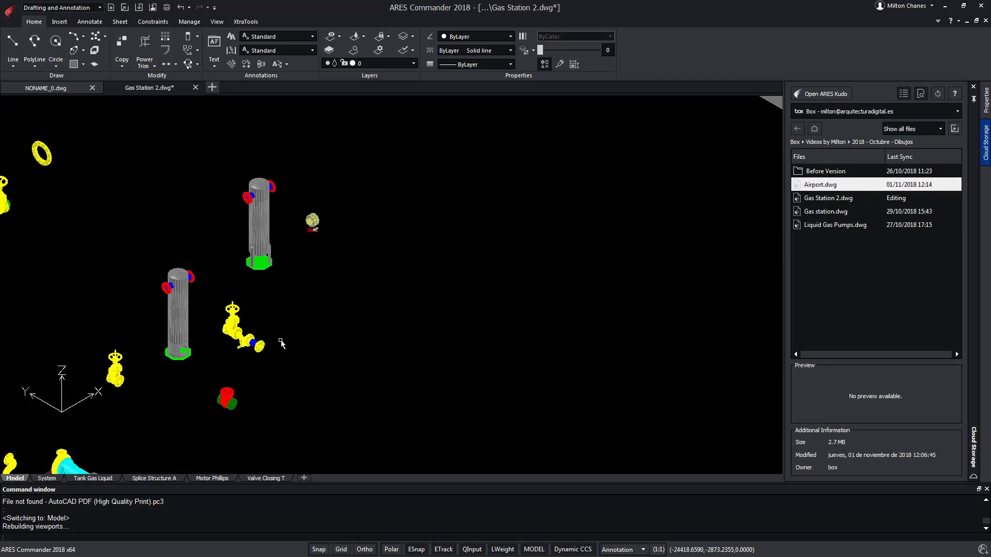
Save Gas Station 2.dwg to Box and select it in Cloud Storage to see its details
key("ctrl+s")
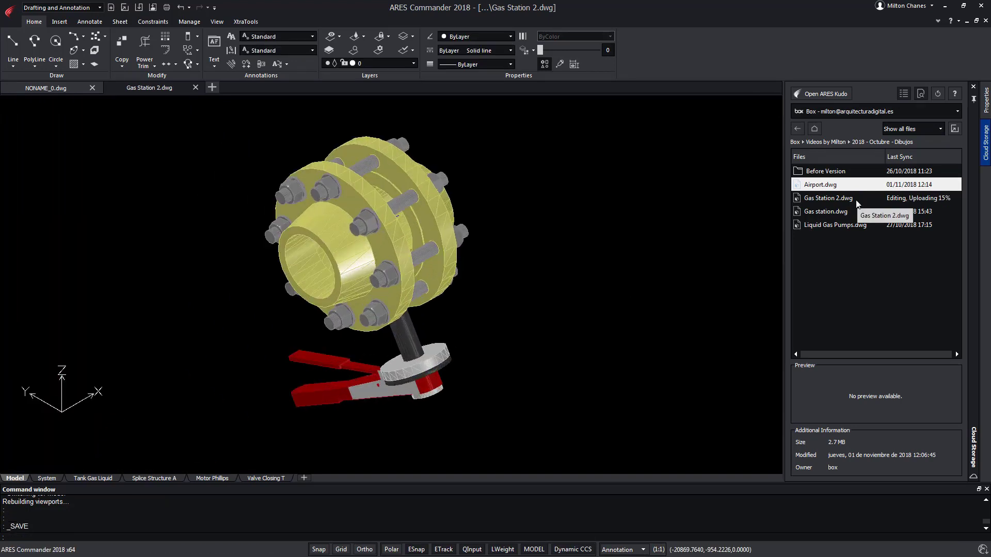
left_click(827, 198)
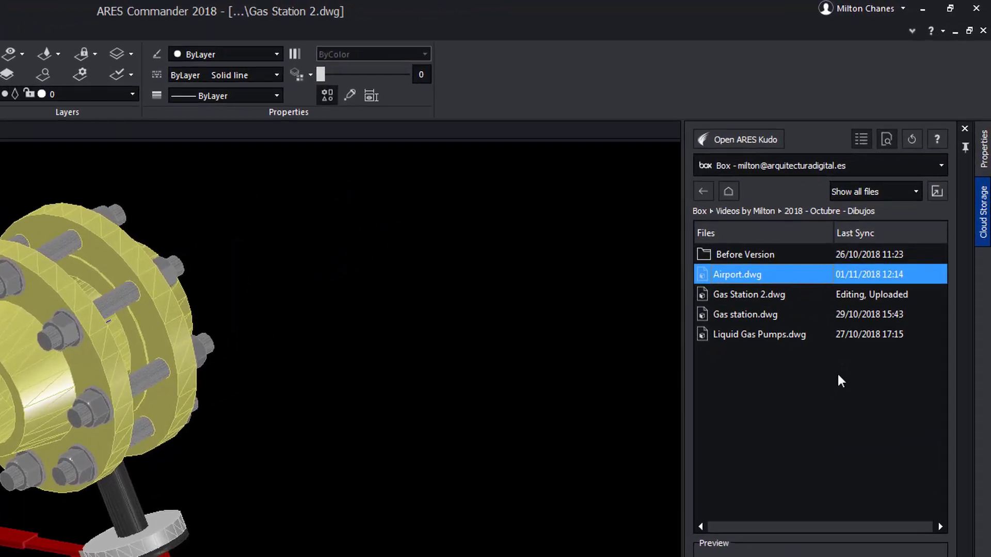
left_click(855, 294)
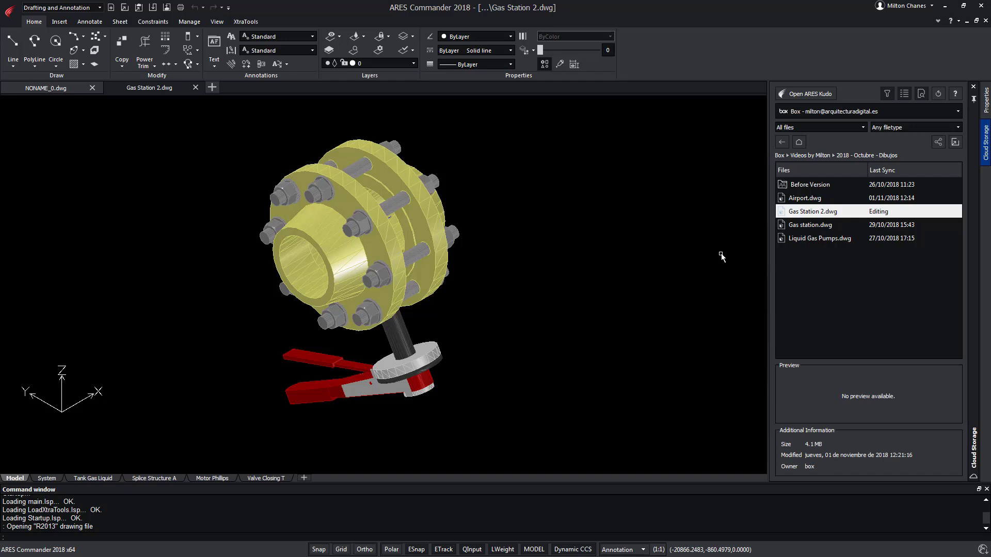
Enable sharing for Gas Station 2.dwg through its Cloud Storage sharing options
right_click(828, 214)
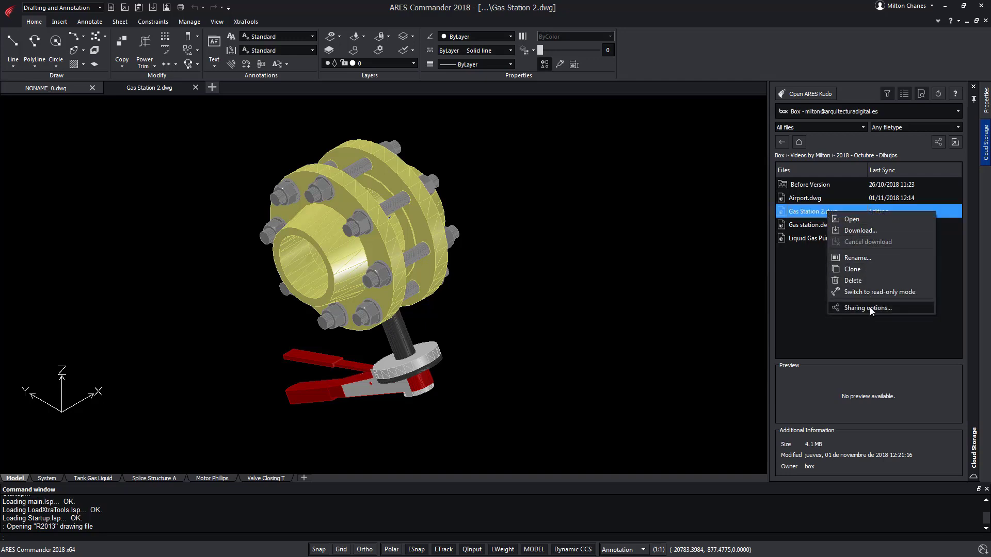
left_click(870, 308)
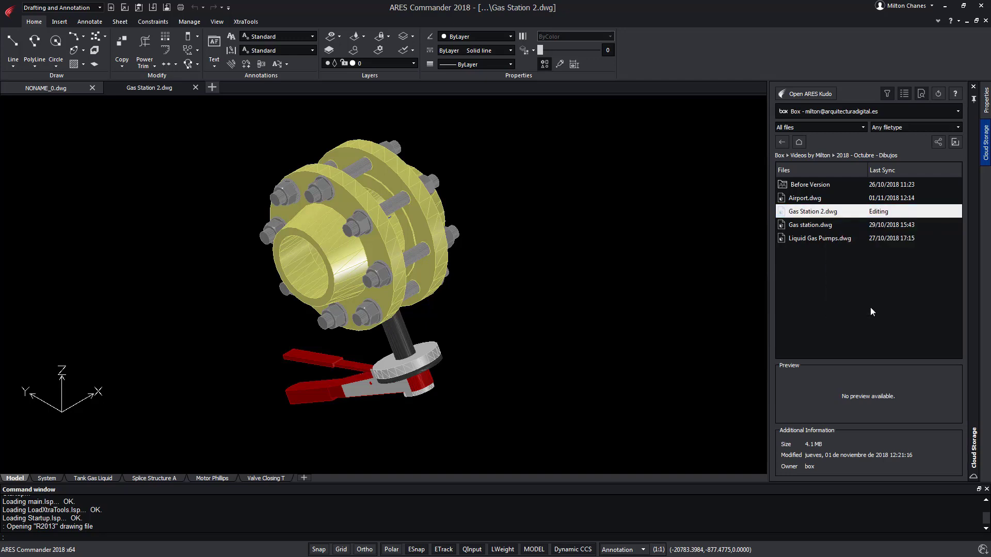
left_click(586, 278)
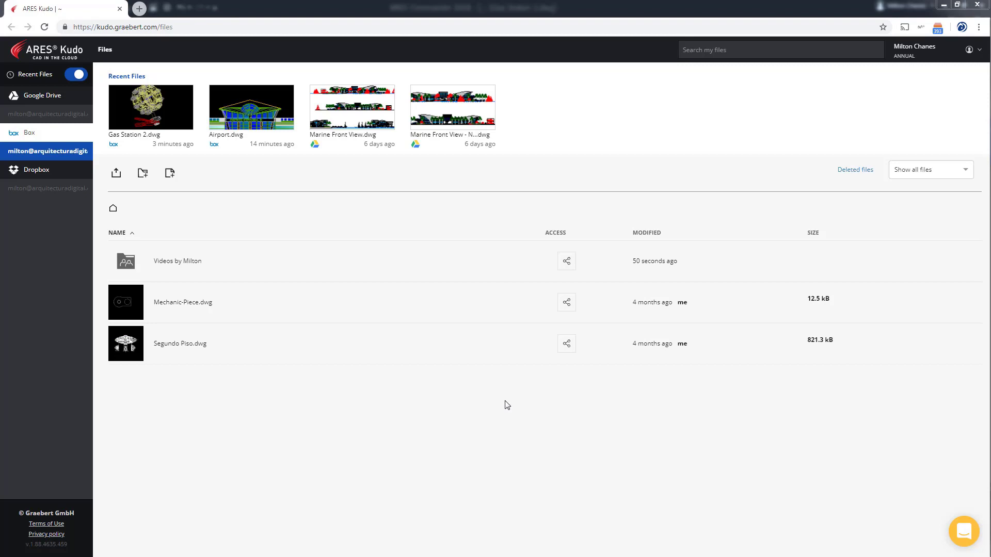
Open the Gas Station 2.dwg tile under Recent Files in ARES Kudo
left_click(172, 111)
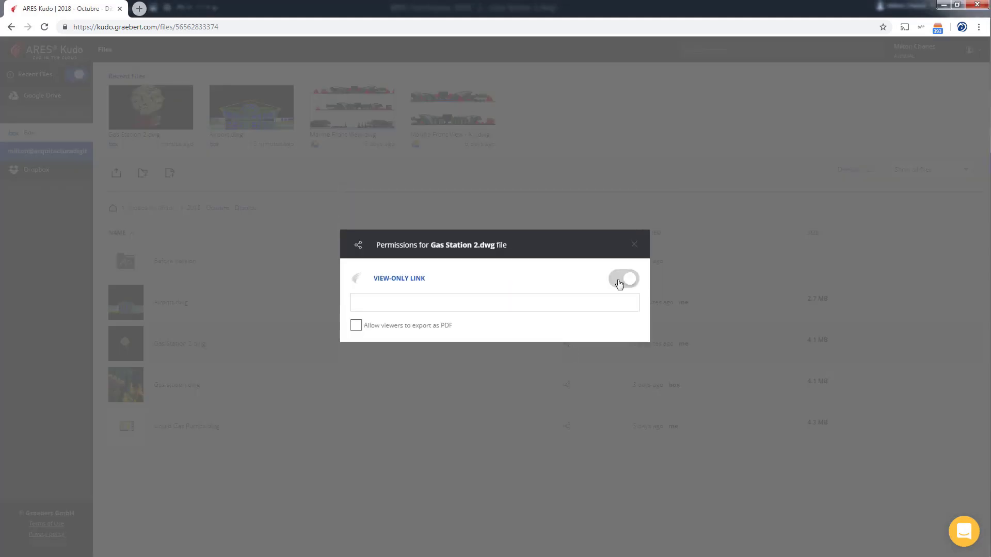
Turn on the view-only link and allow viewers to export as PDF
left_click(619, 280)
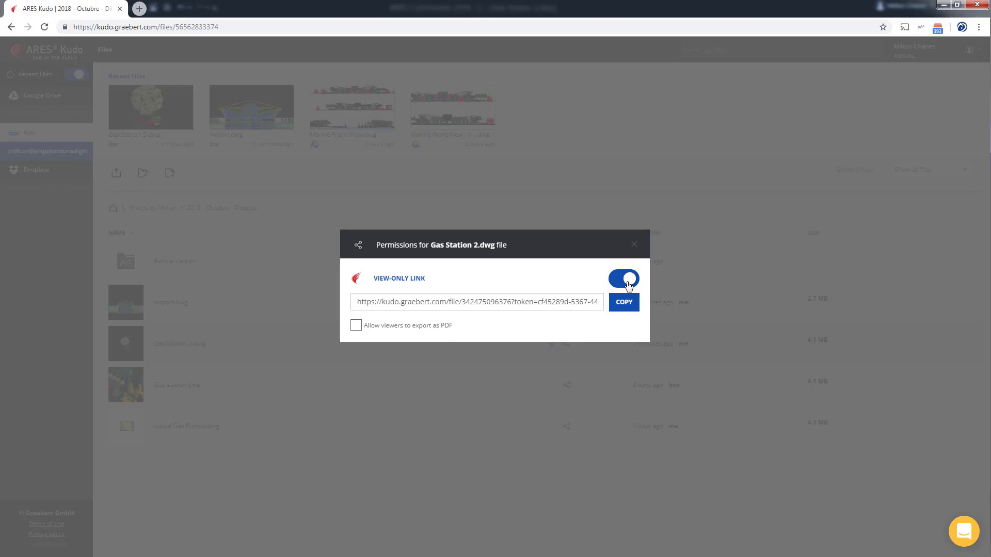
left_click(372, 330)
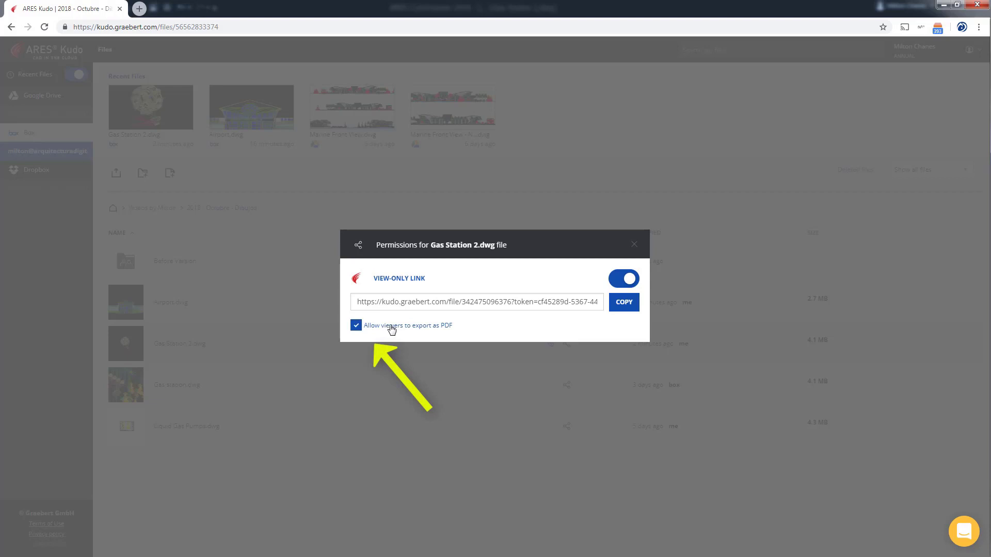
Delete the existing view-only link and generate a new one
left_click(627, 281)
left_click(621, 317)
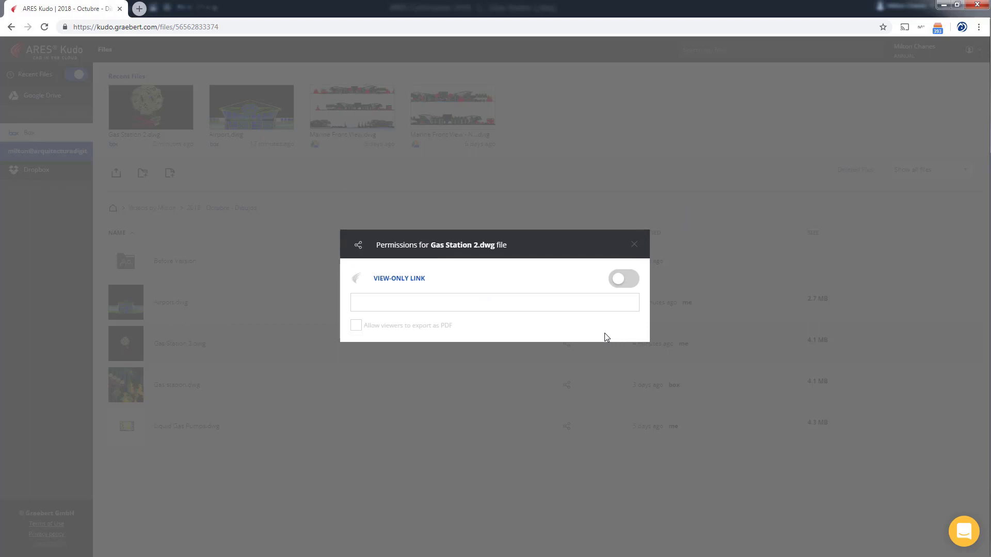
left_click(620, 281)
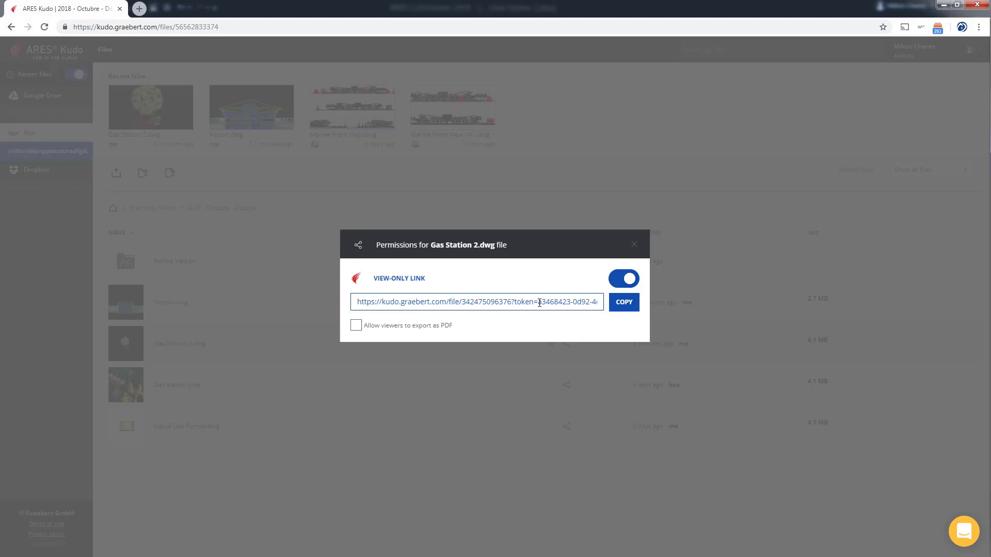
Copy the Gas Station 2.dwg view-only link, close its Permissions dialog, and open ARES Kudo Help
left_click(626, 305)
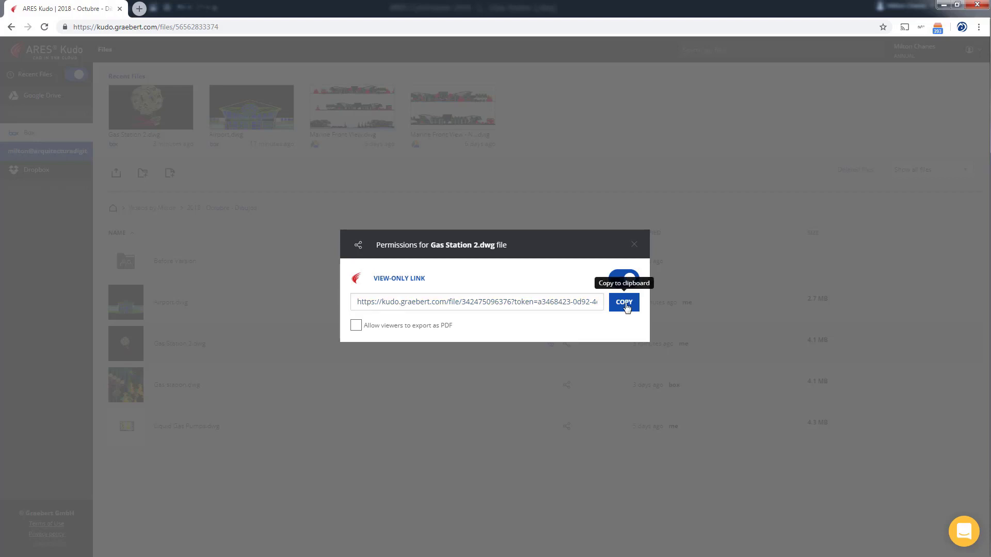
left_click(626, 305)
left_click(634, 245)
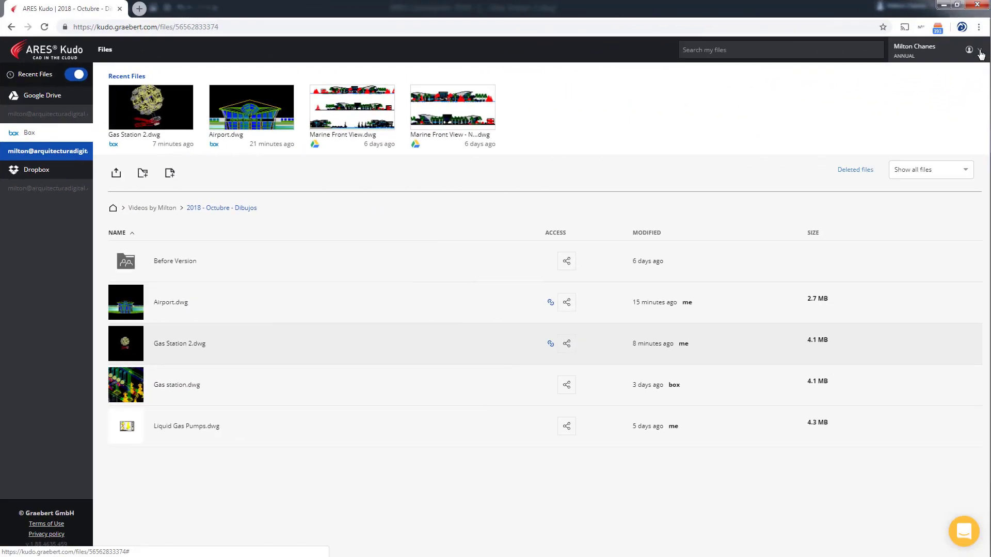
left_click(980, 51)
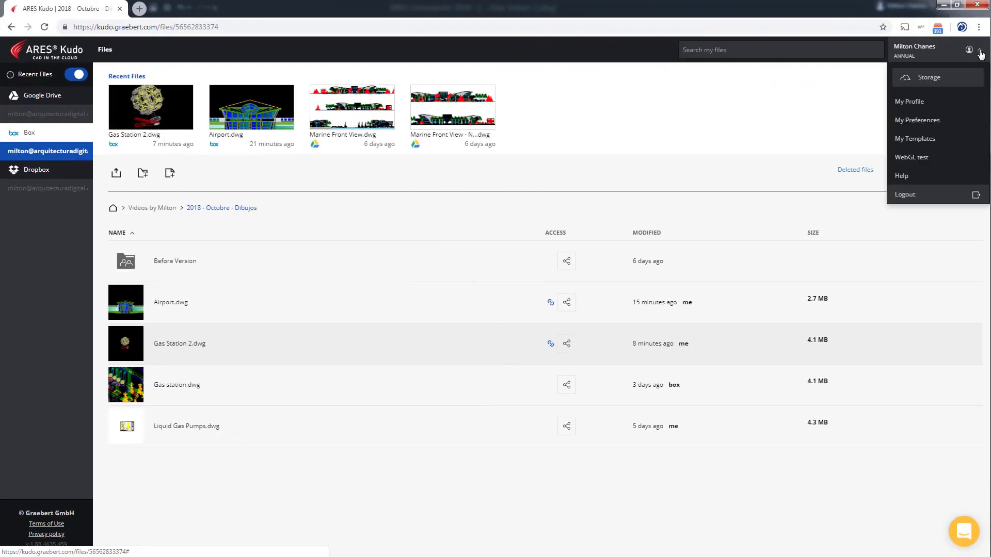
left_click(922, 177)
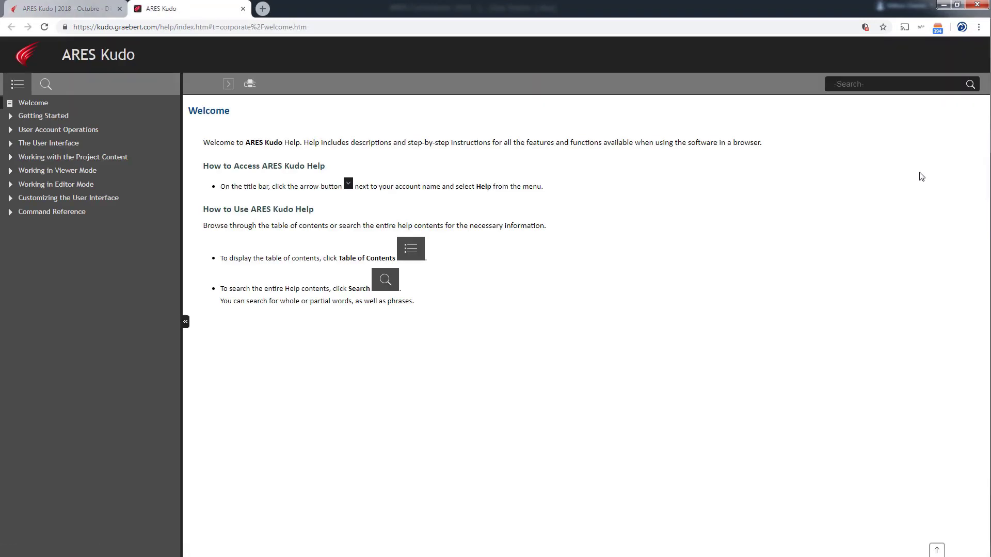